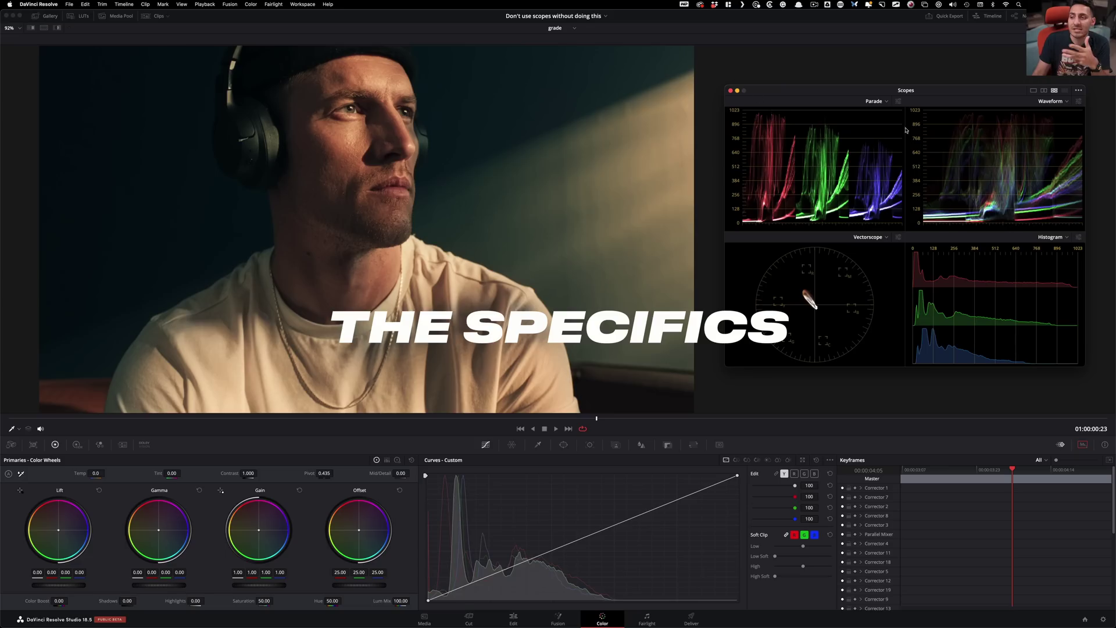
Change the Parade scope to Waveform, the Vectorscope to Parade, and the Histogram to Vectorscope.
left_click(875, 102)
left_click(874, 128)
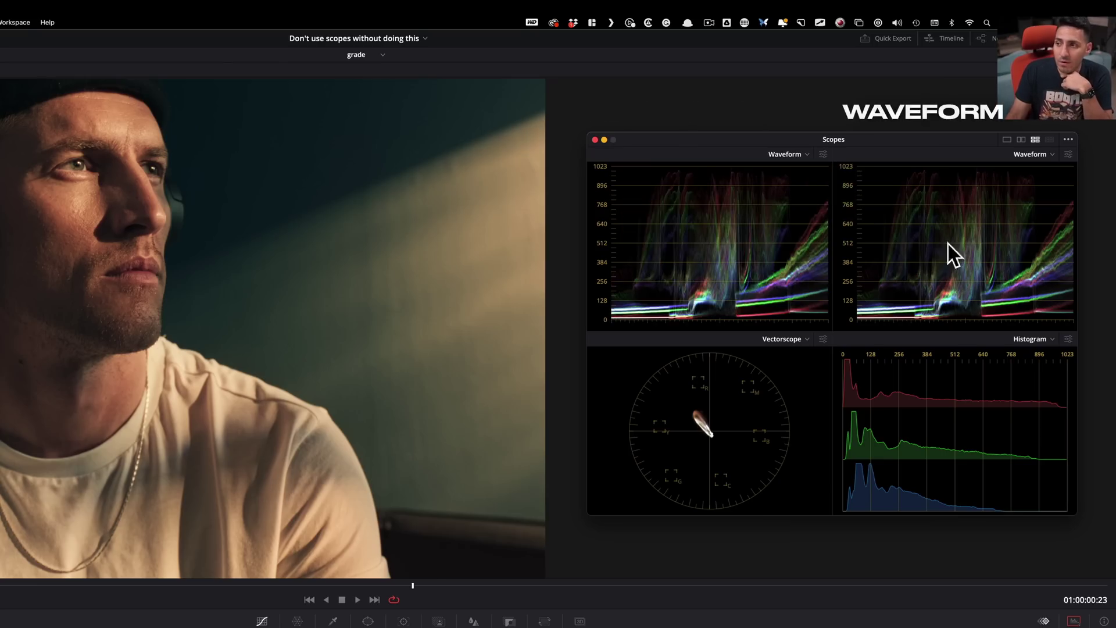
left_click(790, 339)
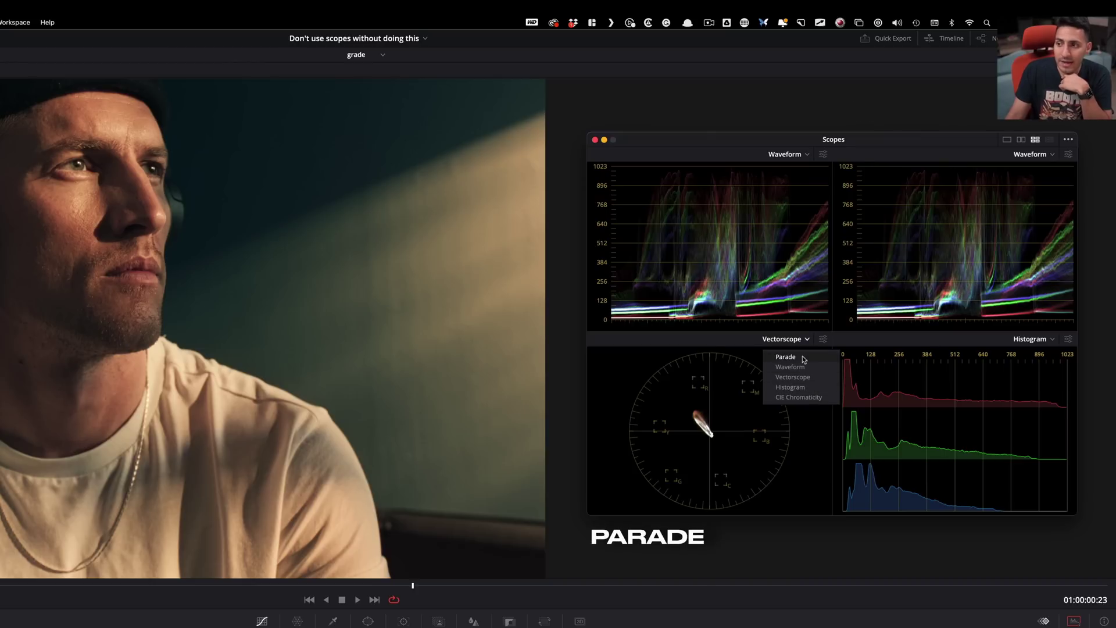
left_click(785, 357)
left_click(1033, 339)
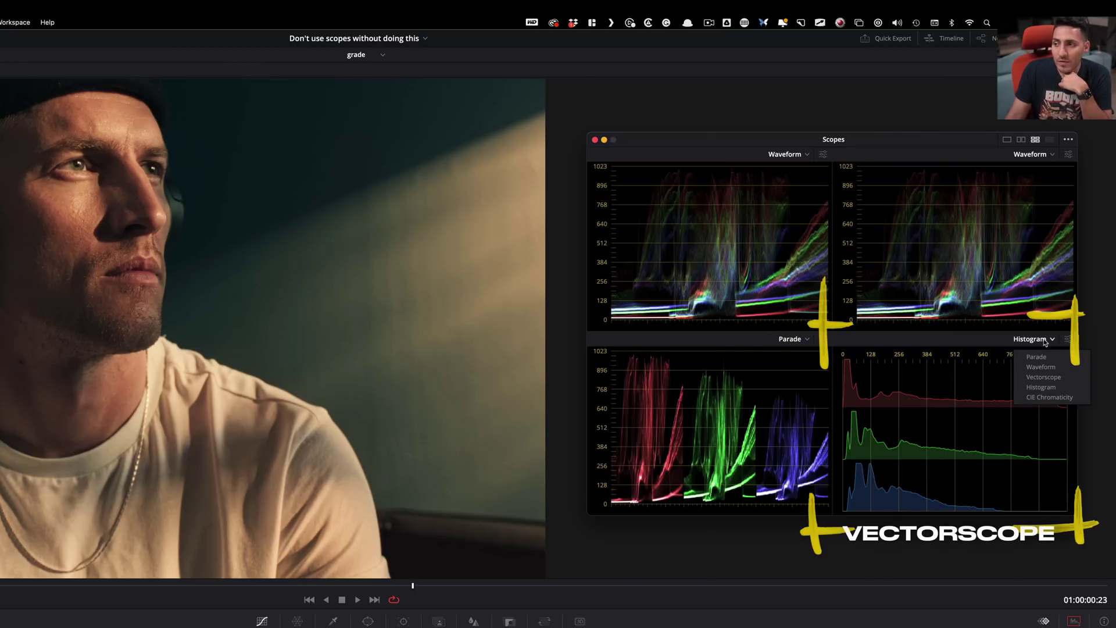
left_click(1061, 379)
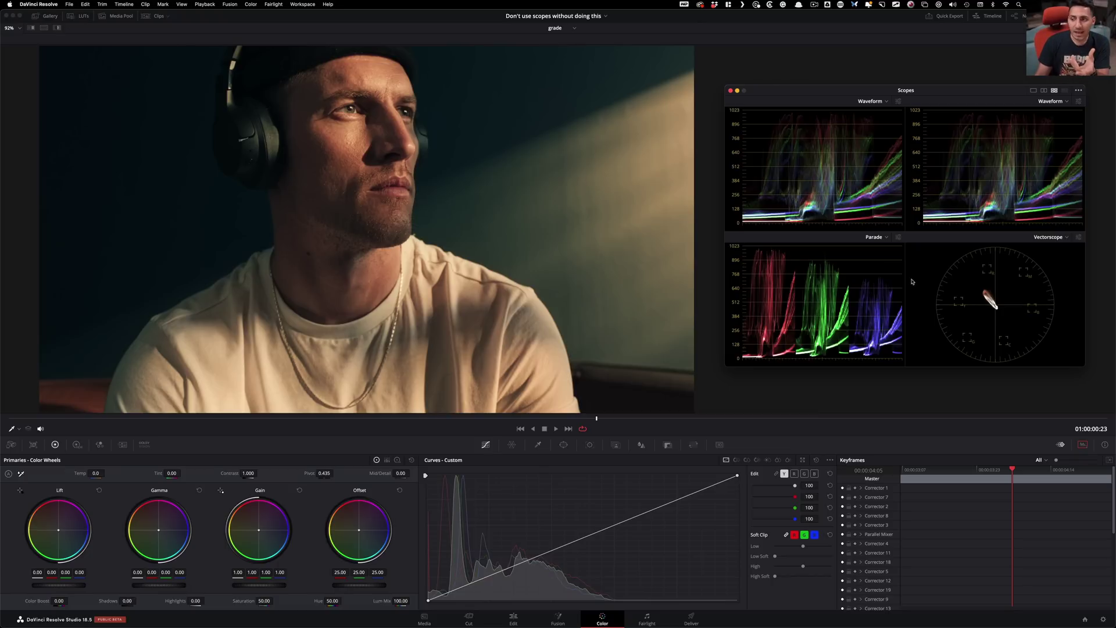
Show the skin tone indicator on the vectorscope and turn on Display Qualifier Focus for the scopes.
left_click(1079, 239)
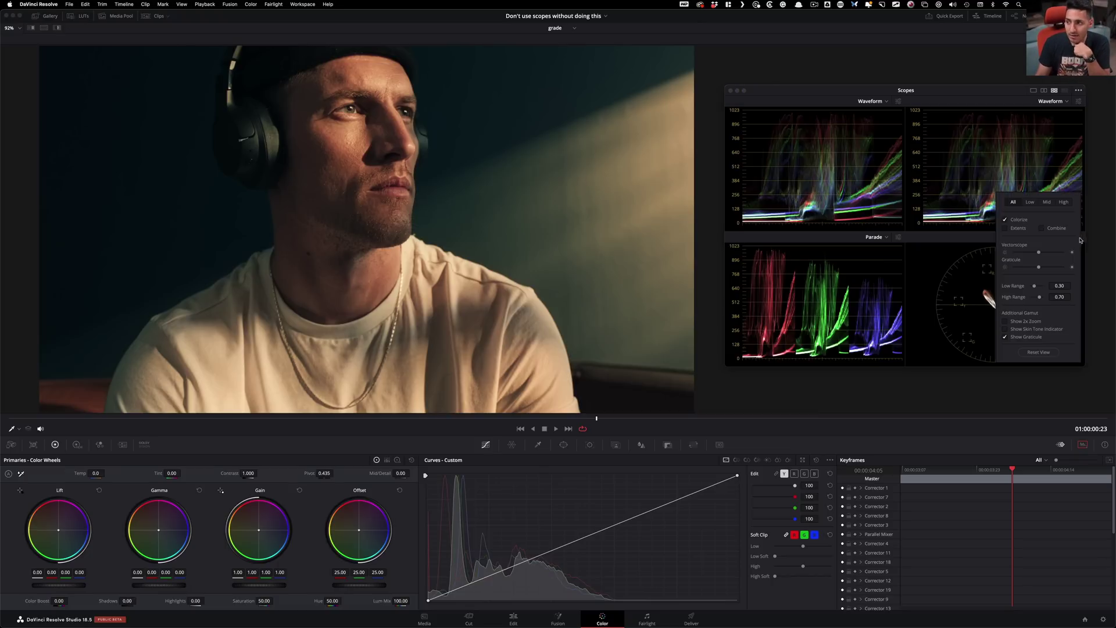
left_click(1019, 329)
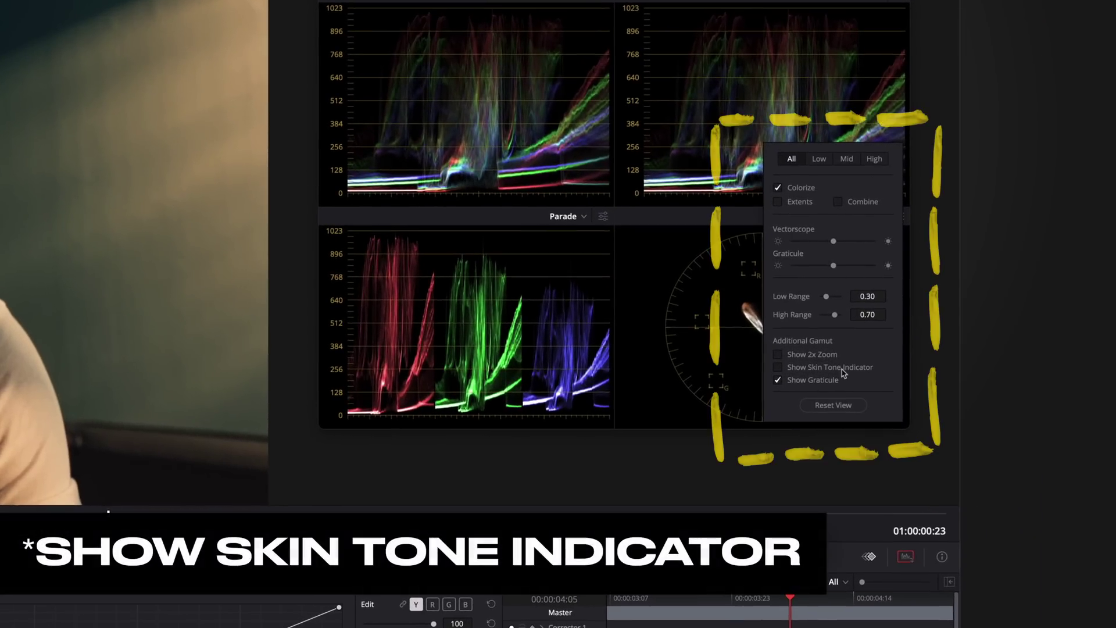
left_click(844, 373)
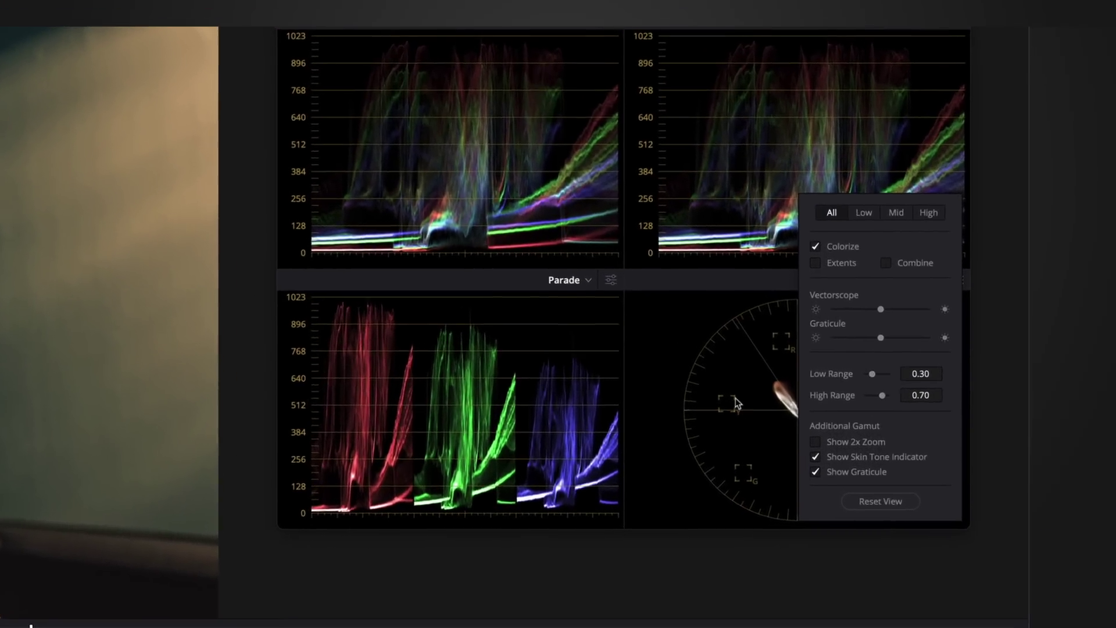
left_click(717, 267)
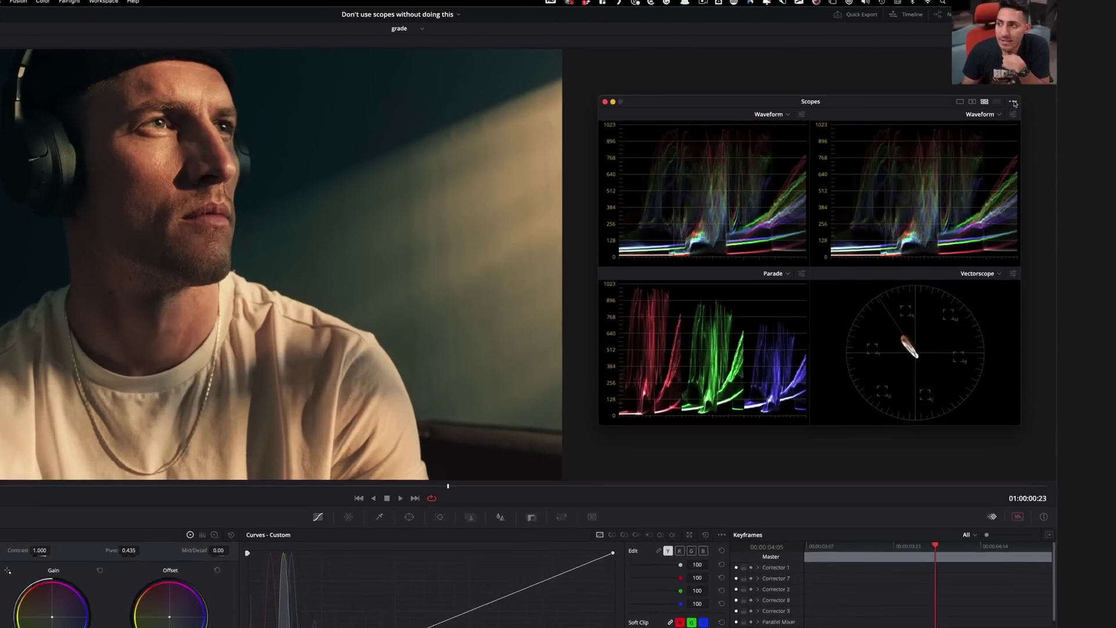
left_click(1079, 91)
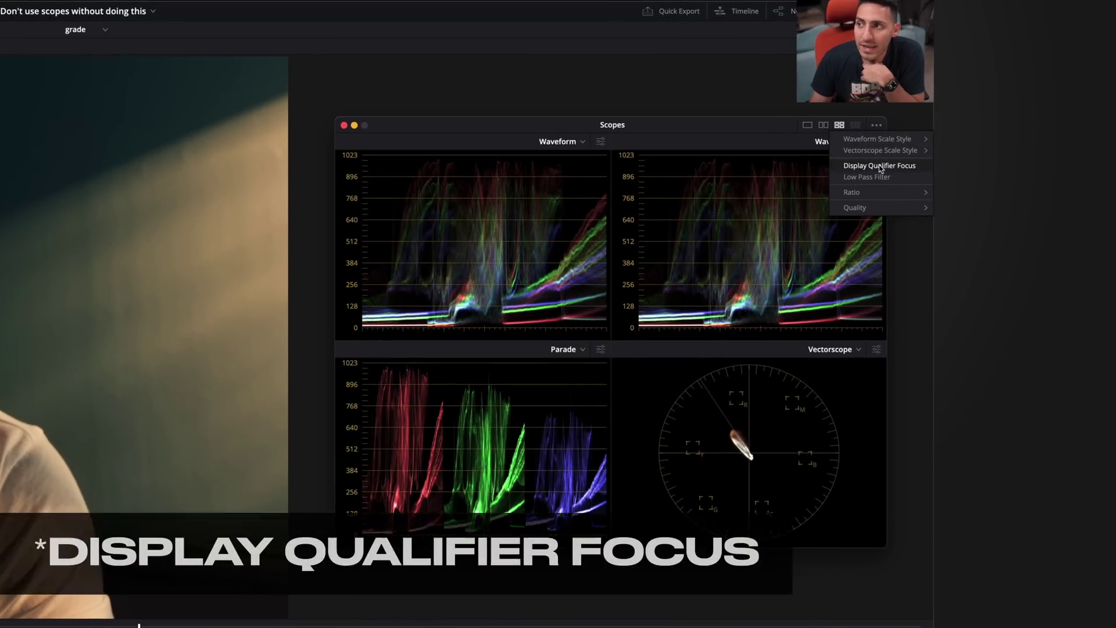
left_click(907, 168)
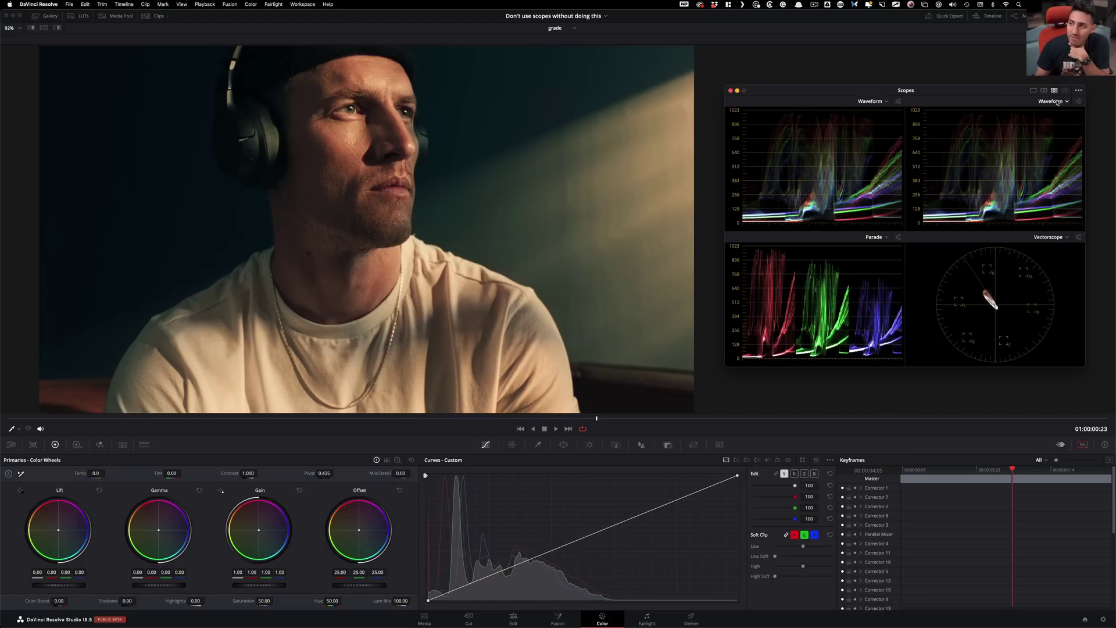
Switch the second waveform from RGB to the Y channel with Colorize enabled.
left_click(1079, 102)
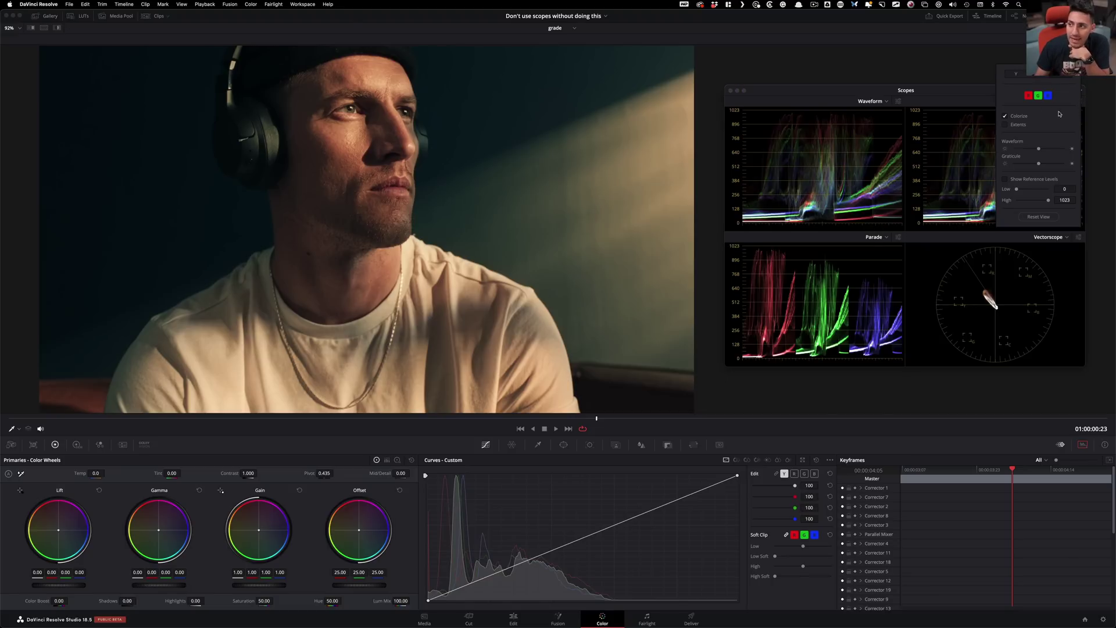
left_click(1016, 76)
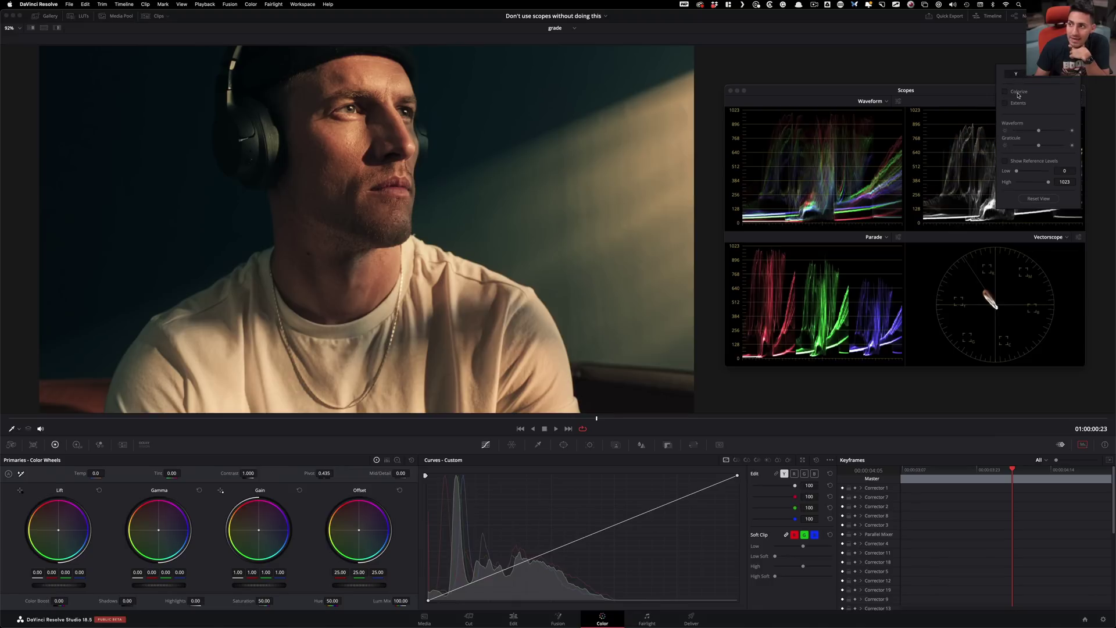
left_click(970, 129)
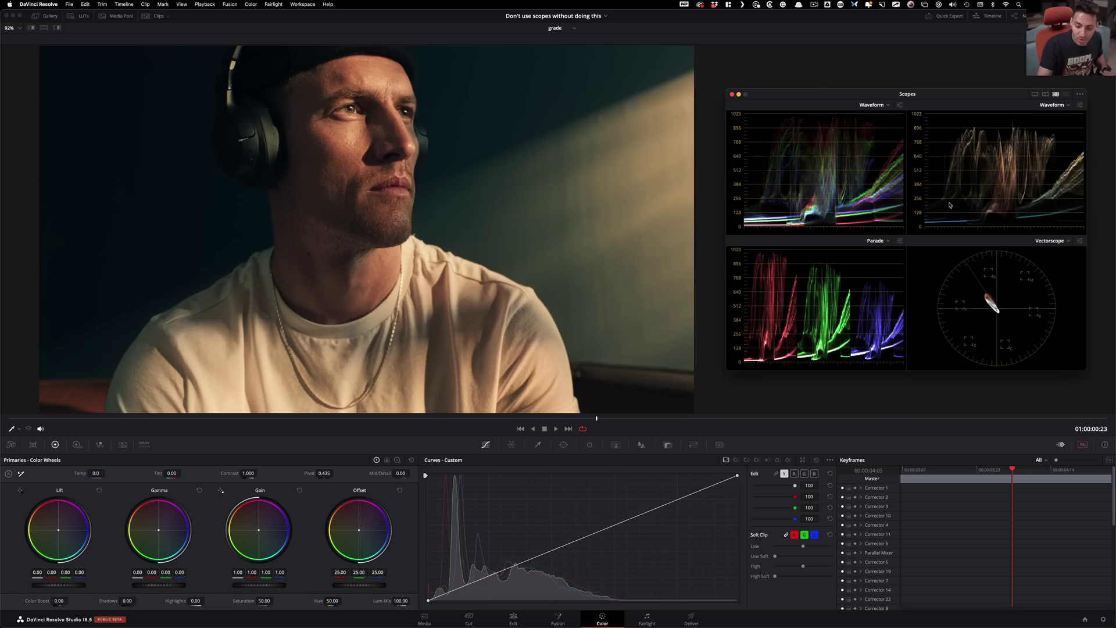
Try an Offset shift to red 30.00, green 25.00 and blue 30.00, compare before and after, and undo the shift.
key("KP_7")
key("KP_7")
key("KP_7")
key("KP_7")
key("KP_7")
key("KP_7")
key("KP_7")
key("KP_7")
key("KP_7")
key("KP_7")
key("KP_7")
key("KP_7")
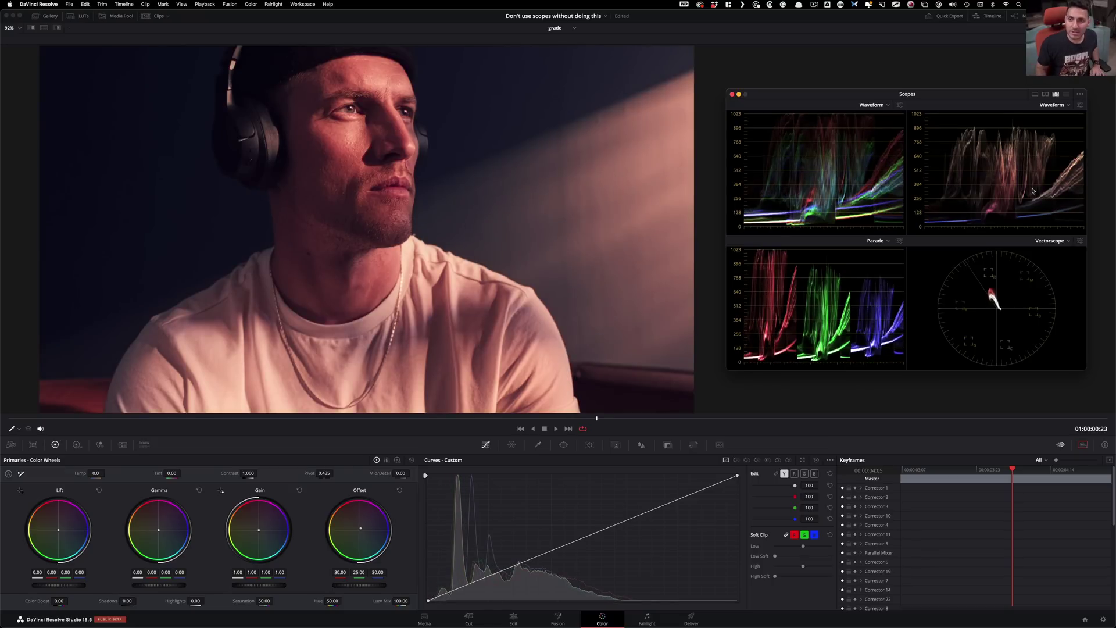
key("ctrl+d")
key("ctrl+d")
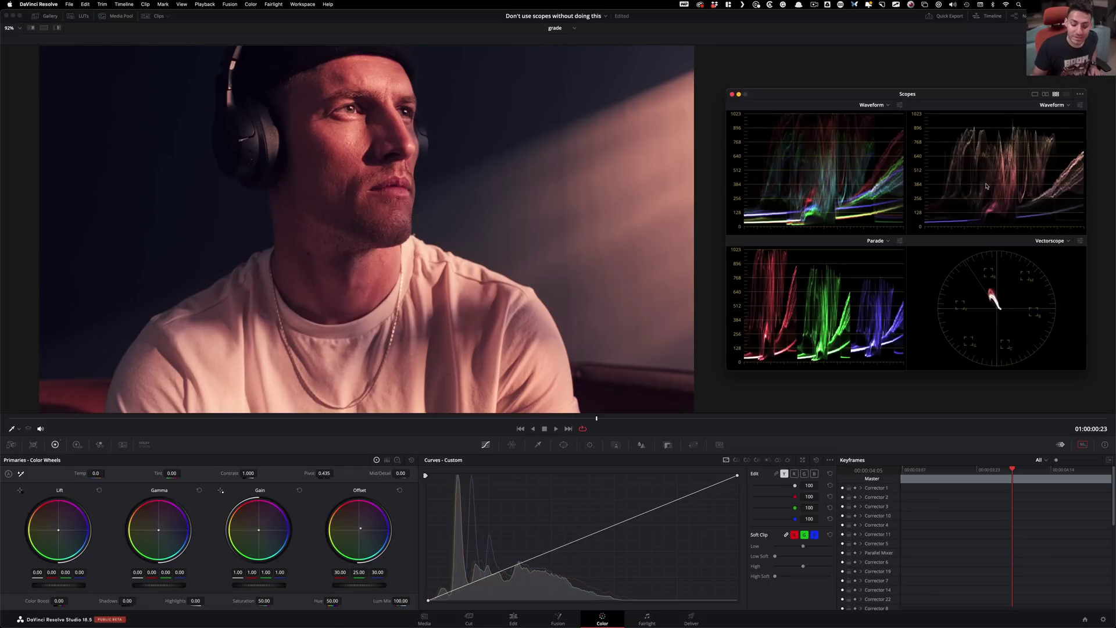
key("ctrl+z")
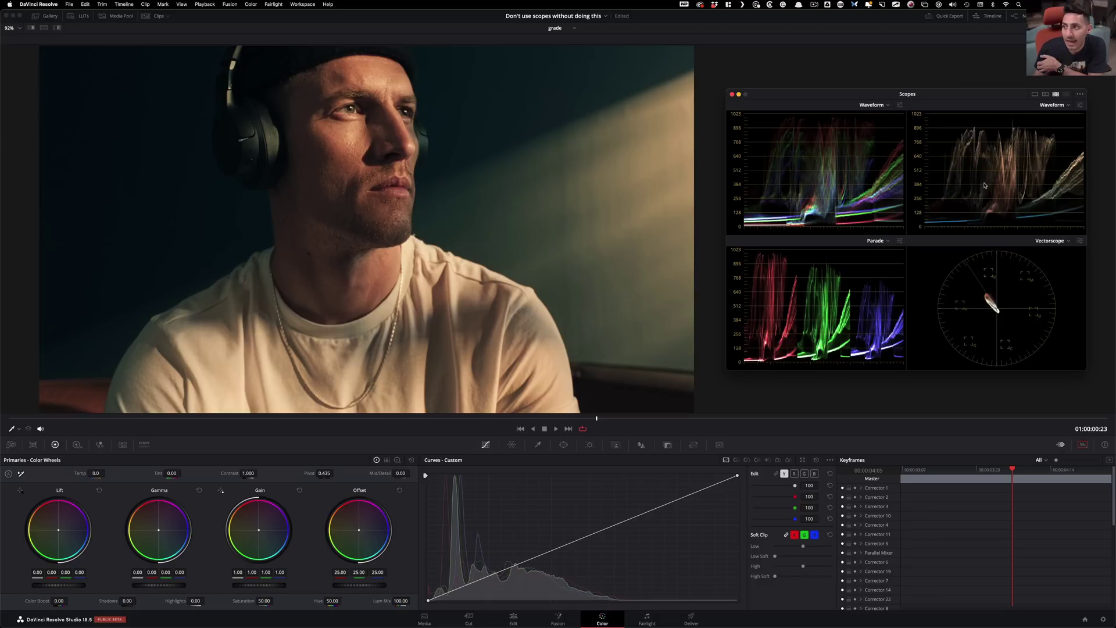
Show reference levels on the colorized Y waveform and set the low level to 50.
scroll(1034, 151, "up", 2)
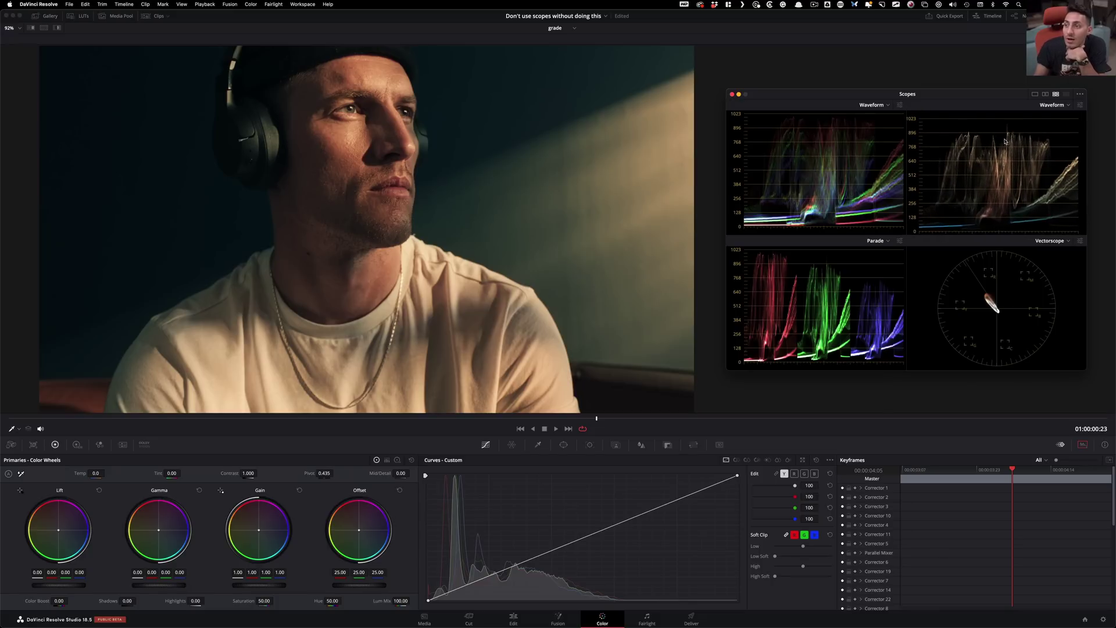
left_click(1080, 106)
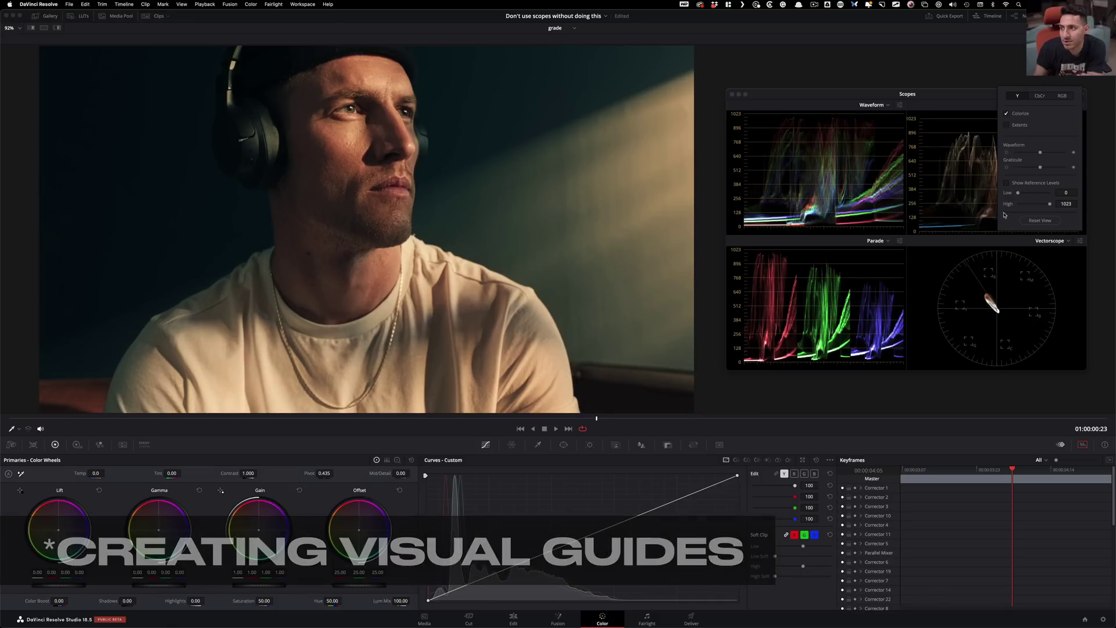
left_click_drag(1016, 195, 1019, 195)
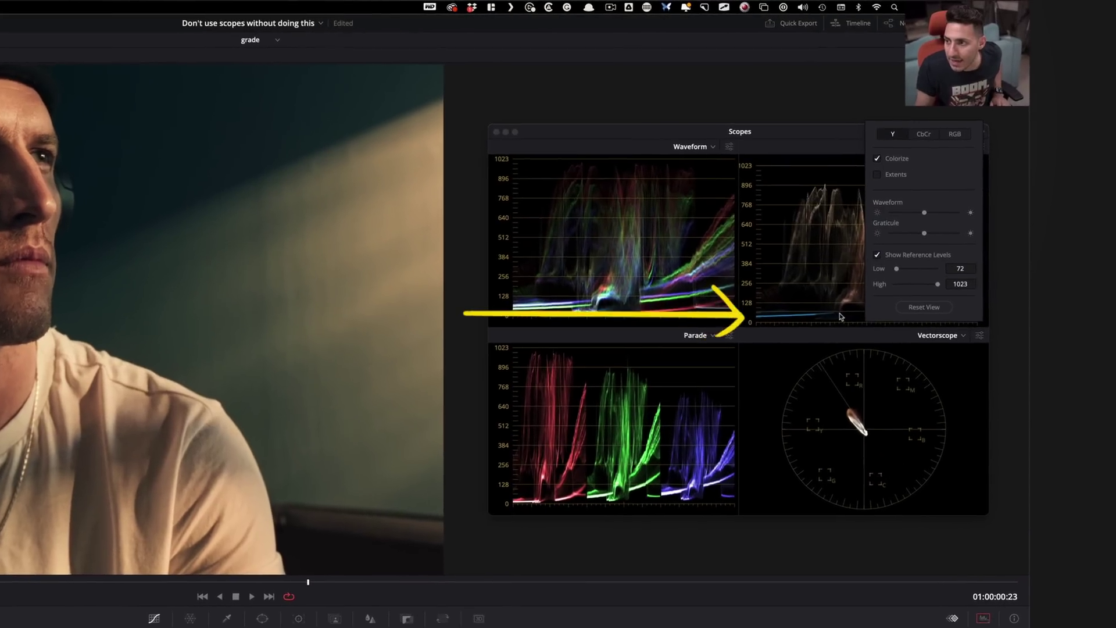
left_click(956, 271)
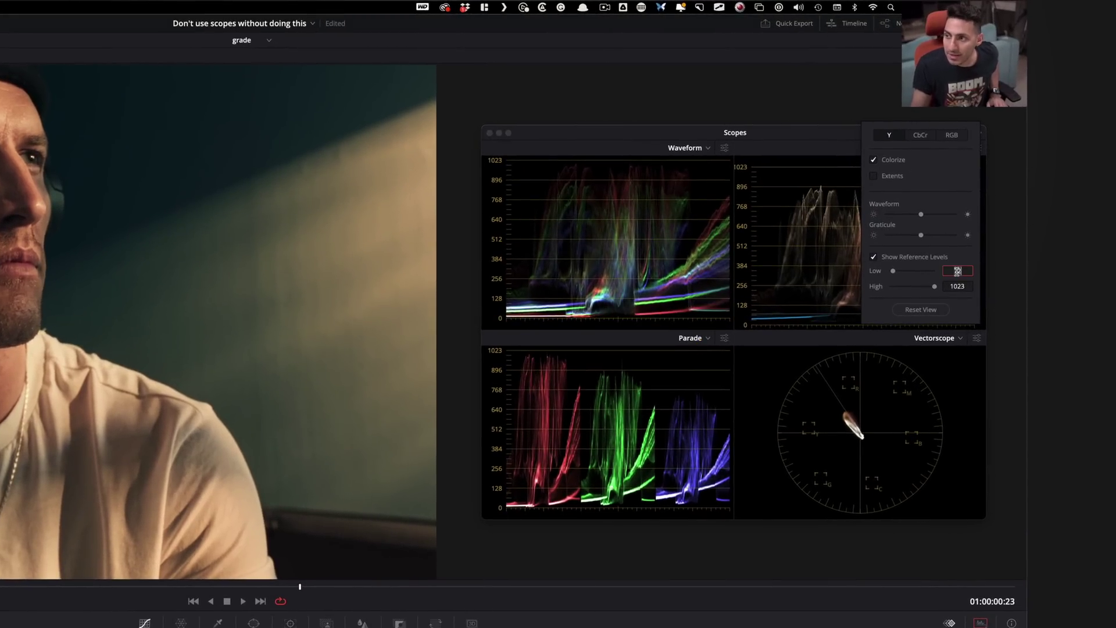
left_click_drag(957, 271, 956, 271)
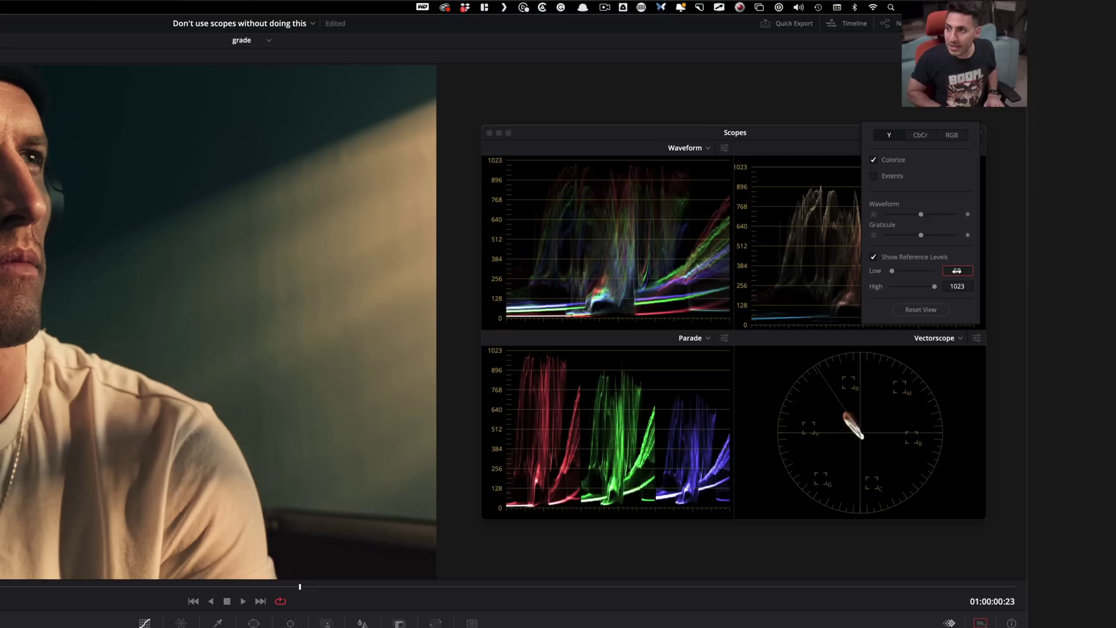
left_click(843, 145)
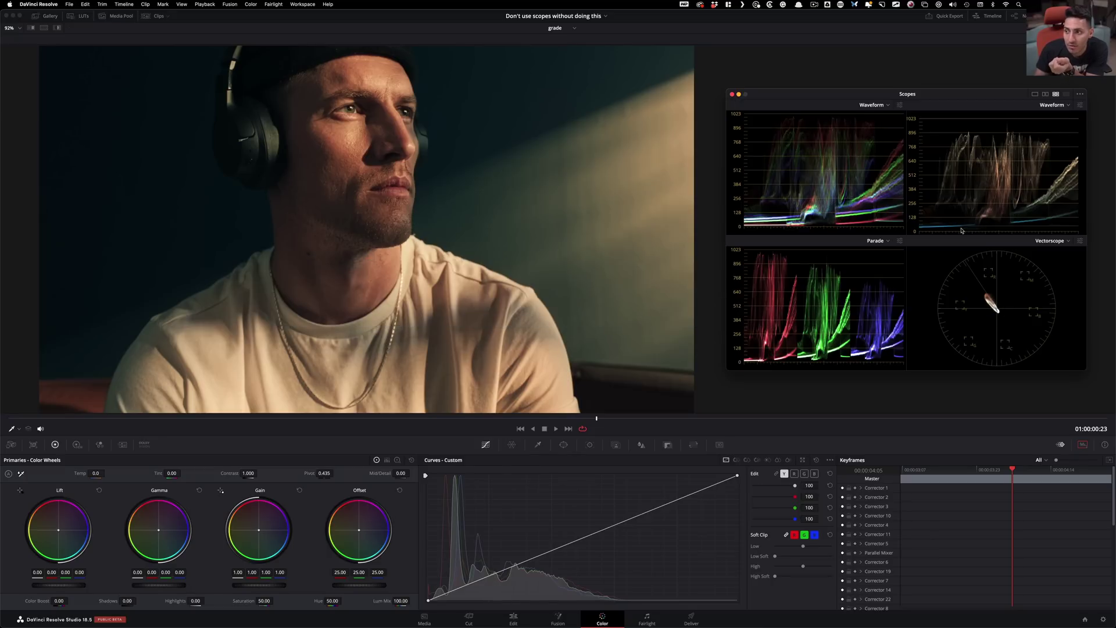
Set the high reference level of the Y waveform to 928.
left_click(1080, 105)
left_click_drag(1049, 204, 1048, 204)
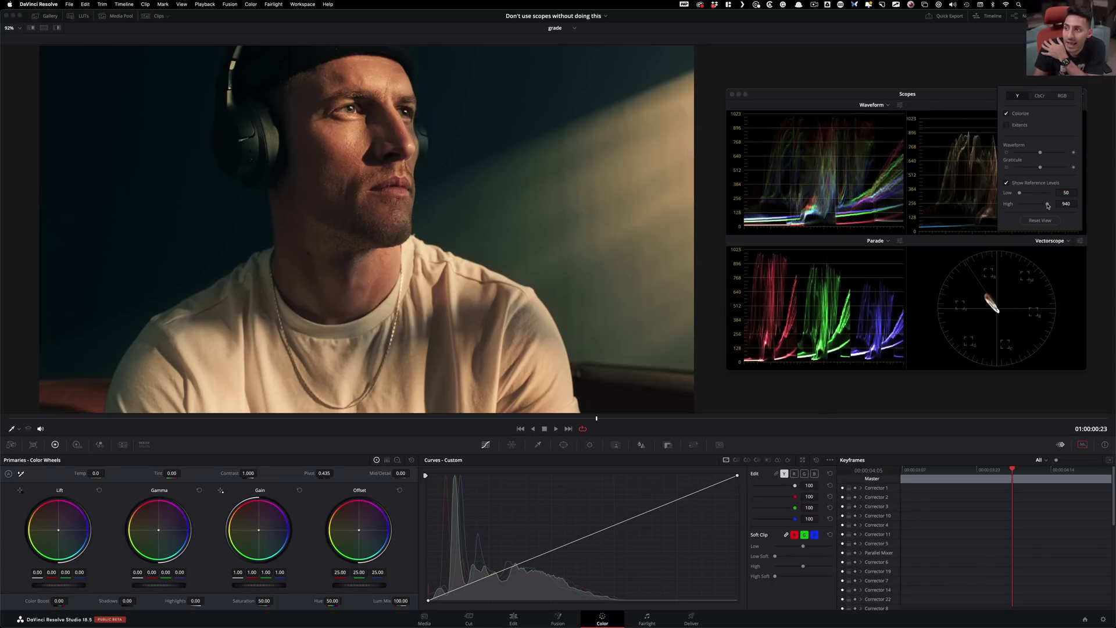
left_click_drag(1047, 206, 1048, 206)
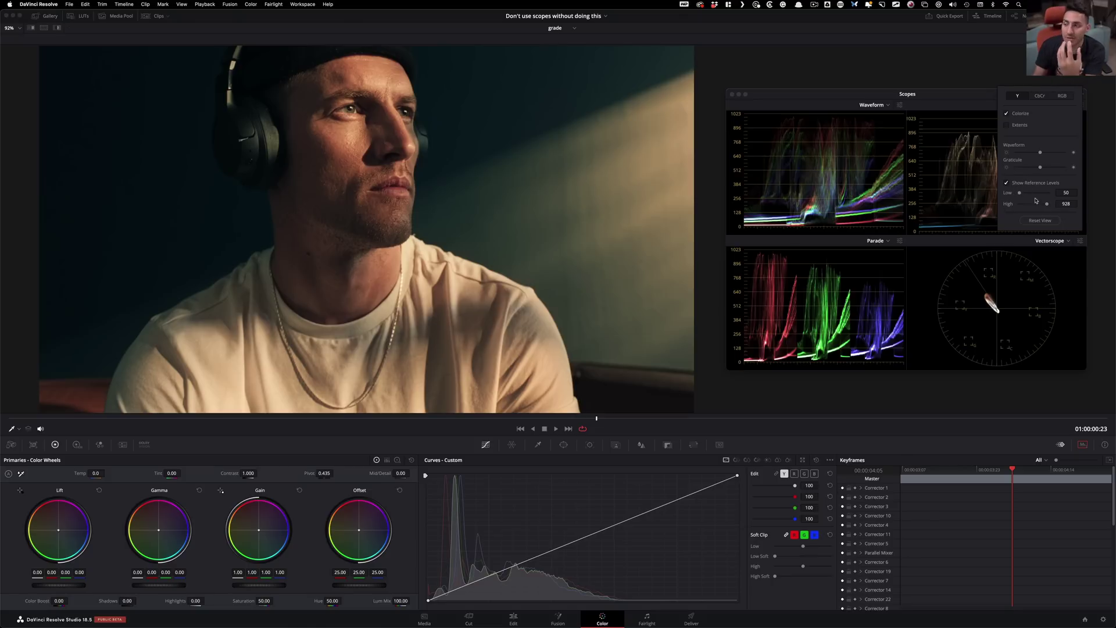
left_click(967, 123)
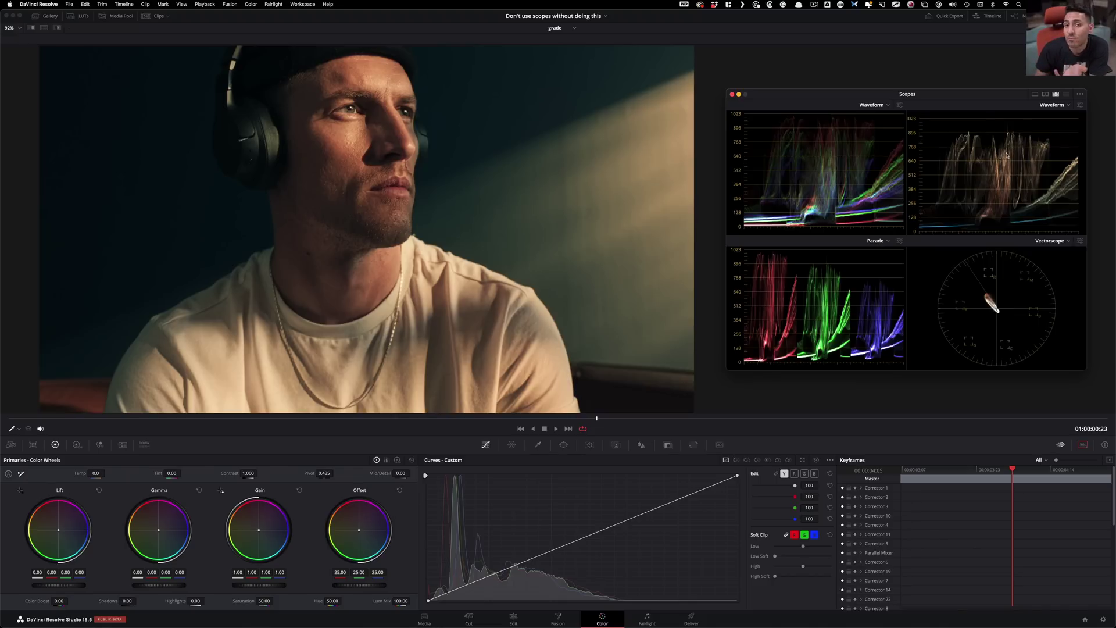
Open the Sicario album in the gallery and wipe the still Sicario_5 fully across the viewer.
left_click(48, 15)
left_click(39, 184)
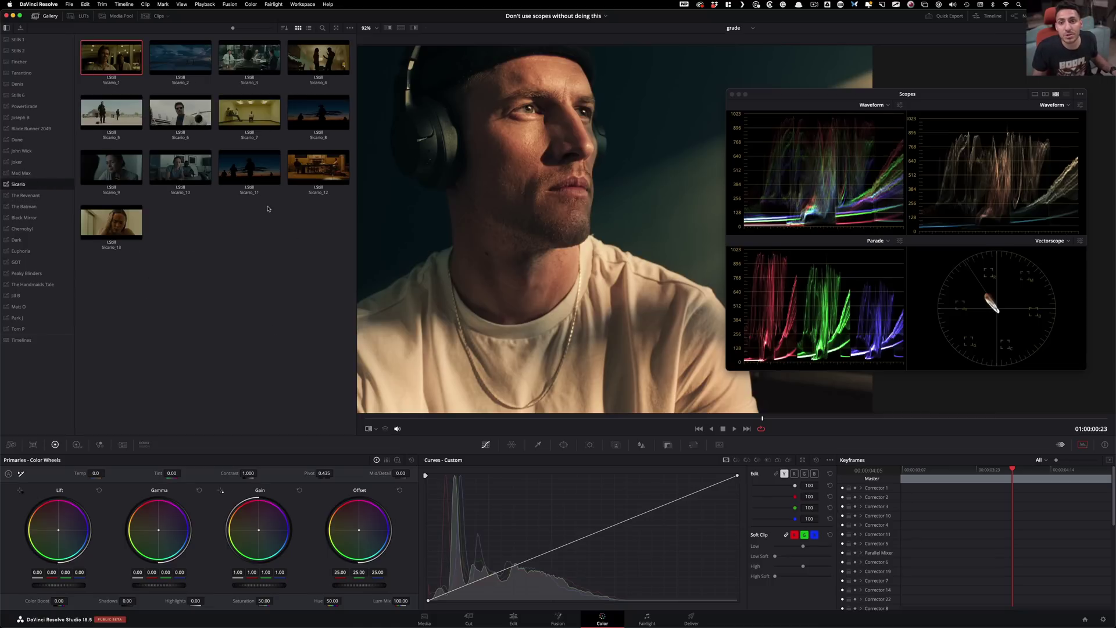
double_click(115, 116)
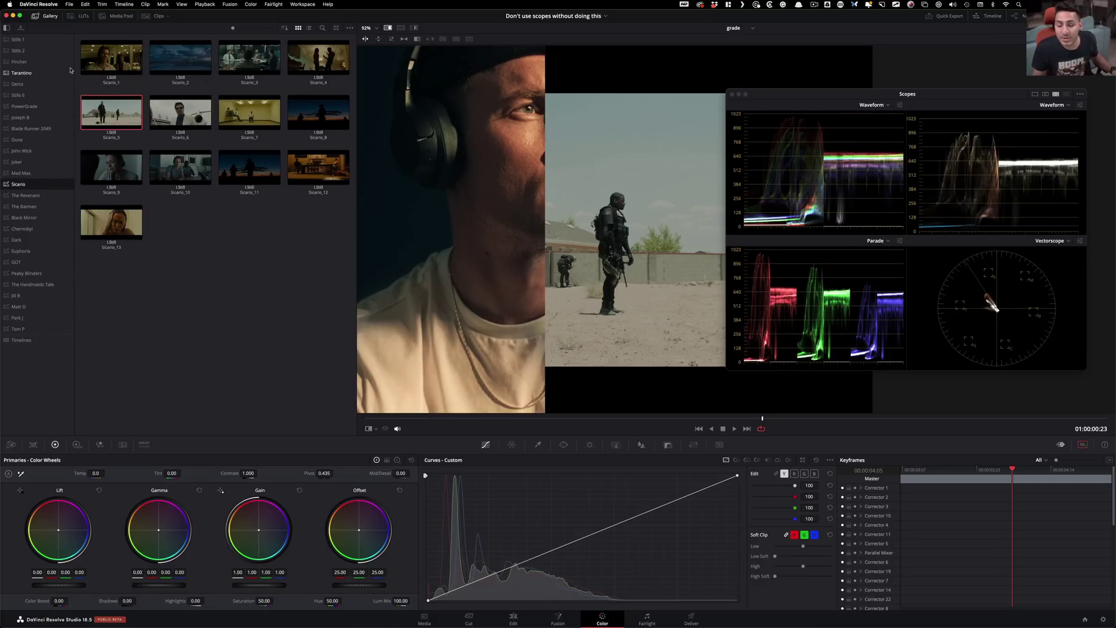
left_click_drag(547, 221, 269, 221)
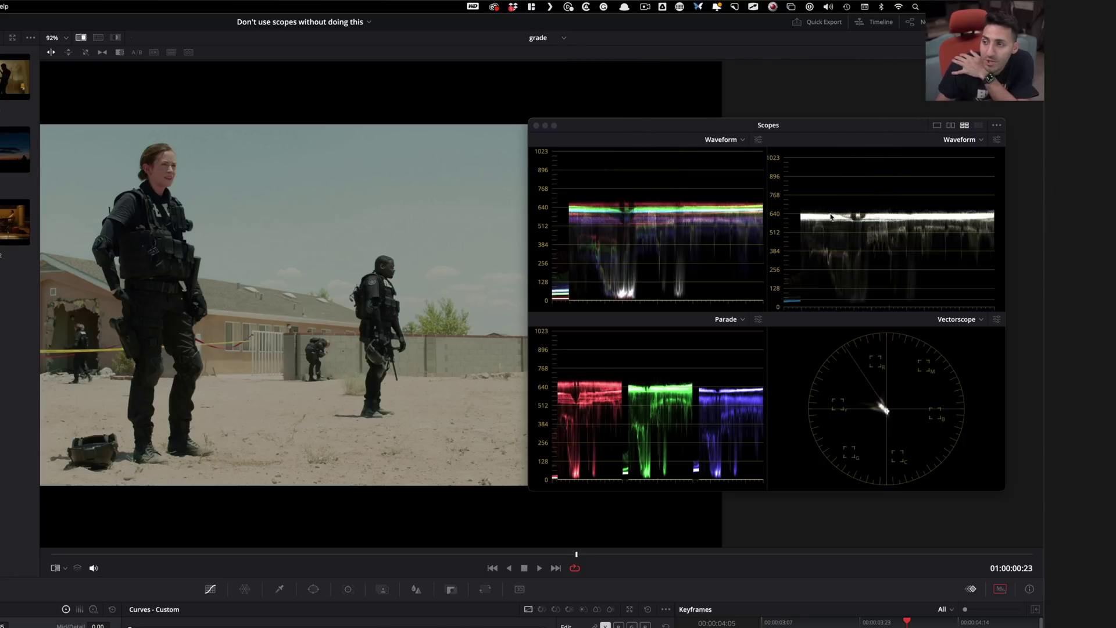
Lower the Y waveform's high reference level toward the brightest trace of the desert still.
left_click(996, 139)
left_click_drag(956, 271, 942, 274)
left_click(839, 192)
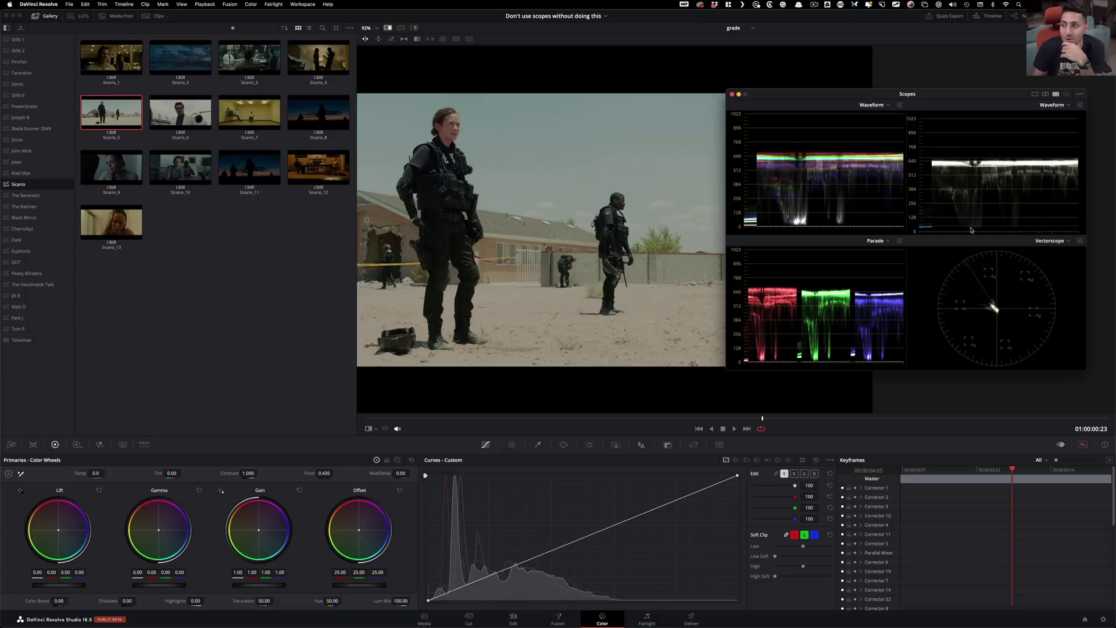
Examine the waveform levels of the stills Sicario_6, Sicario_11, Sicario_9 and Sicario_10 against the reference lines.
double_click(181, 113)
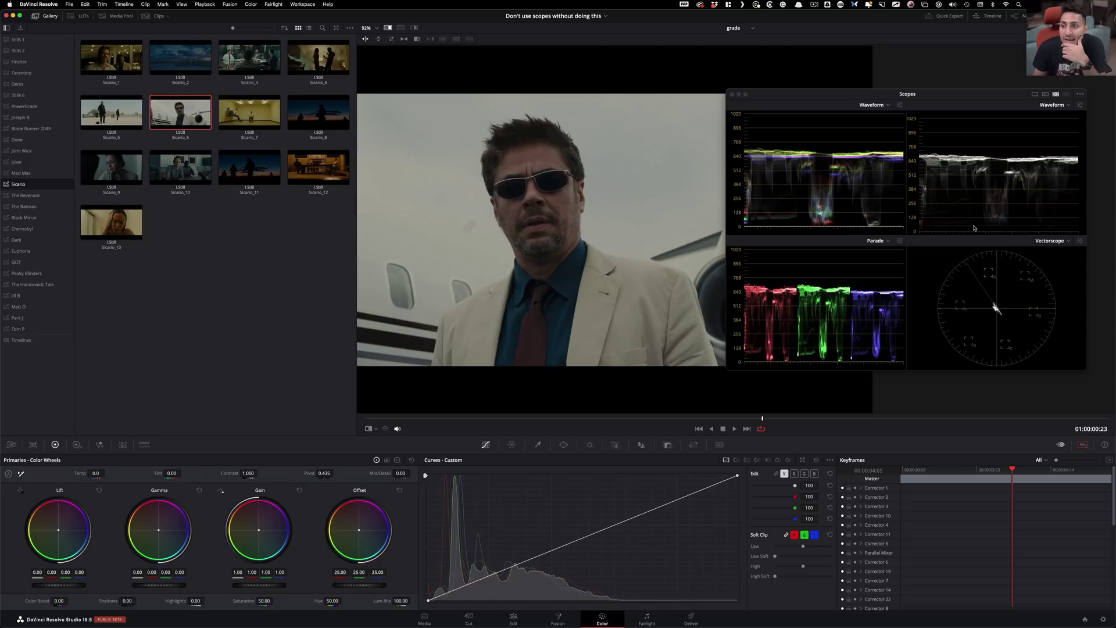
left_click(253, 175)
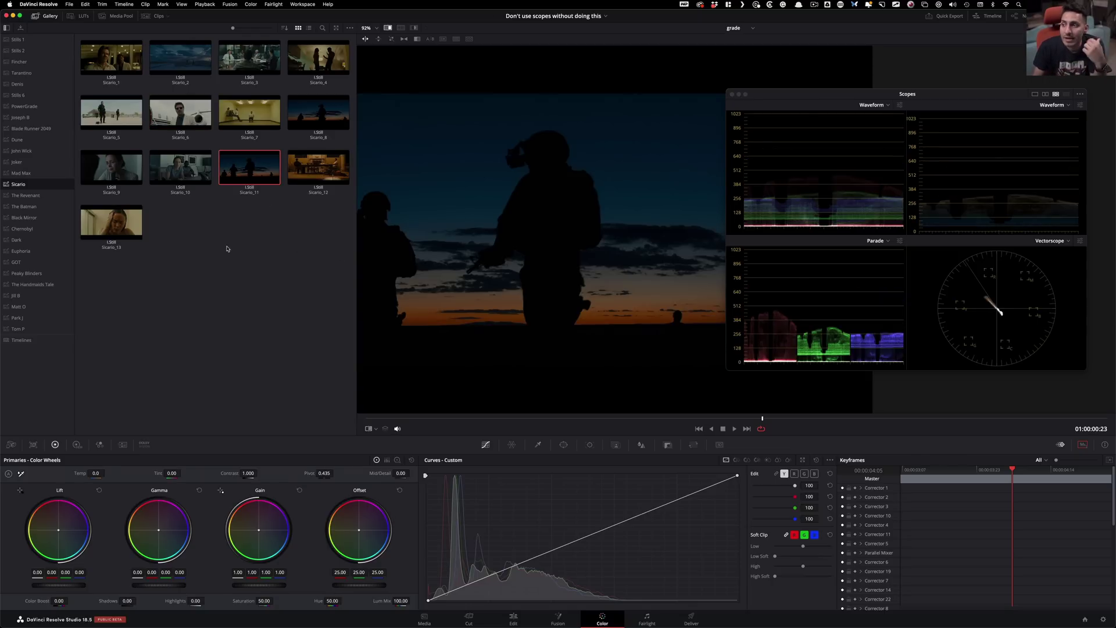
left_click(100, 173)
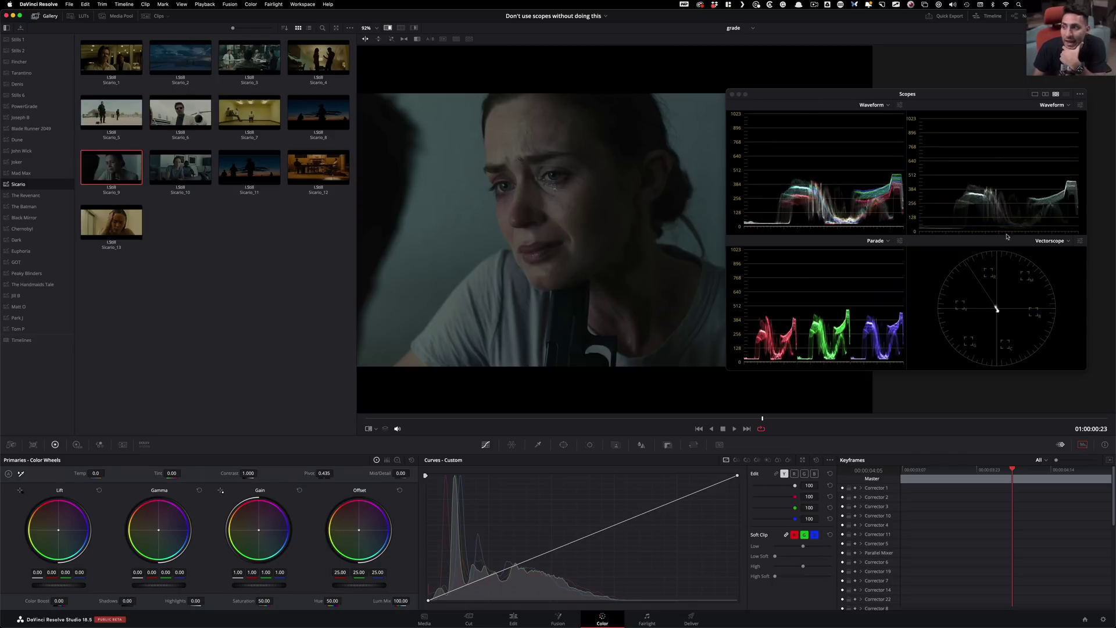
key("Right")
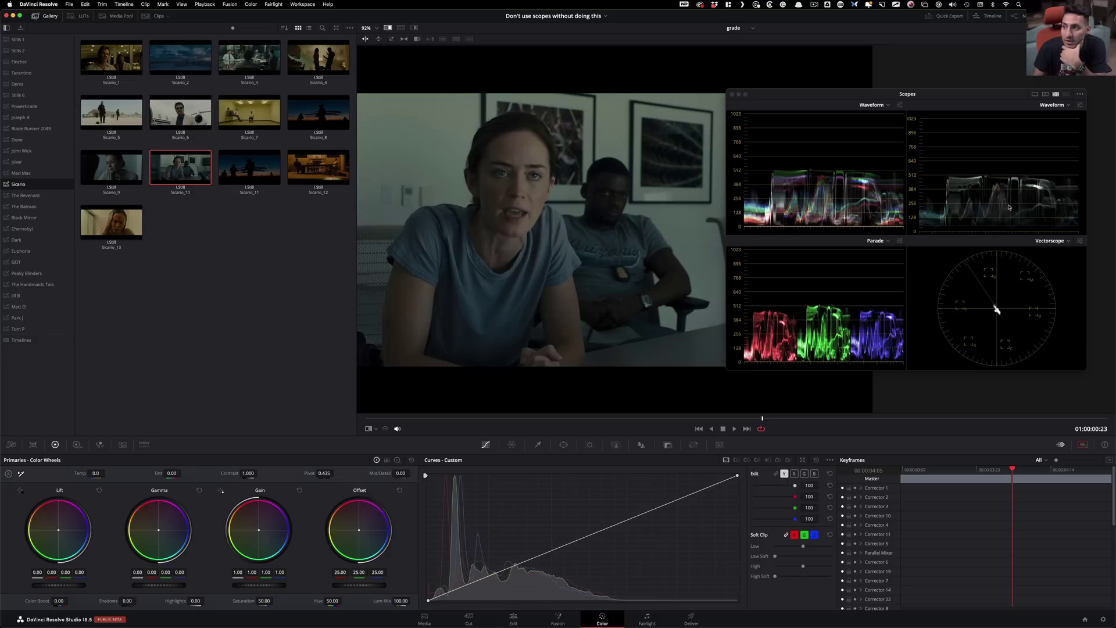